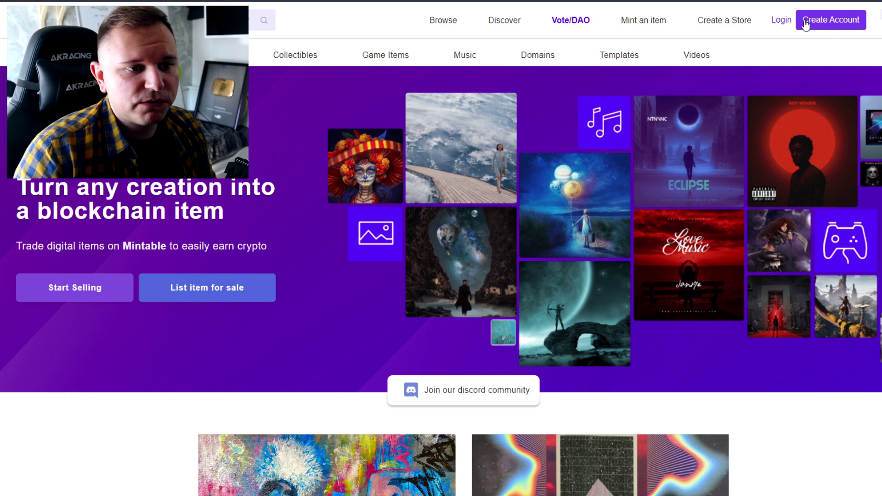
Create a new Mintable account with a username, email and password, and save the password.
{"action": "left_click", "coordinate": [809, 23]}
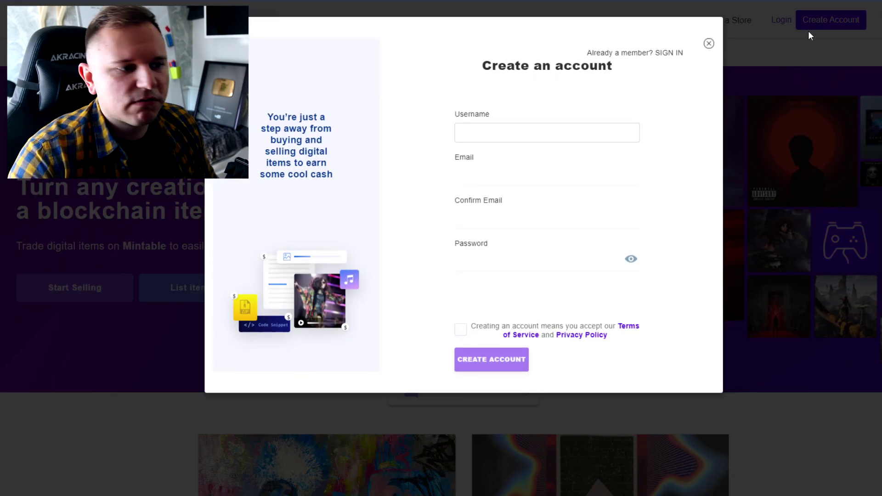
{"action": "left_click", "coordinate": [547, 131]}
{"action": "left_click", "coordinate": [675, 146]}
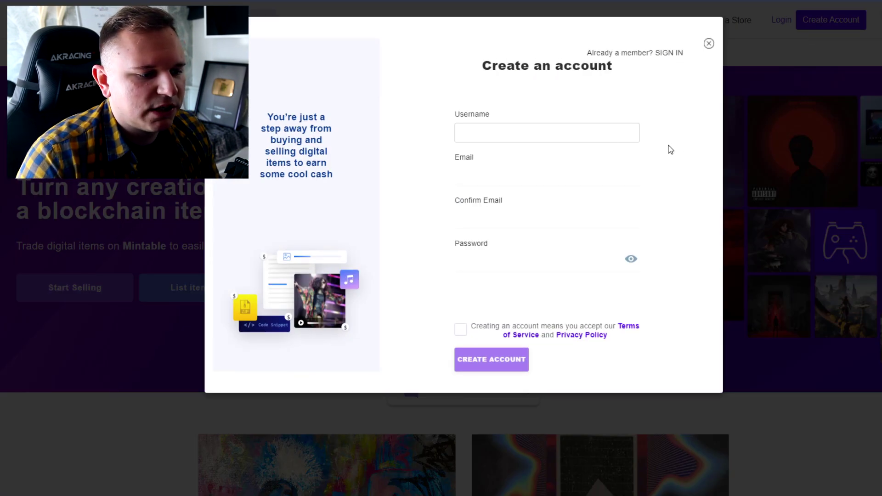
{"action": "left_click", "coordinate": [709, 43]}
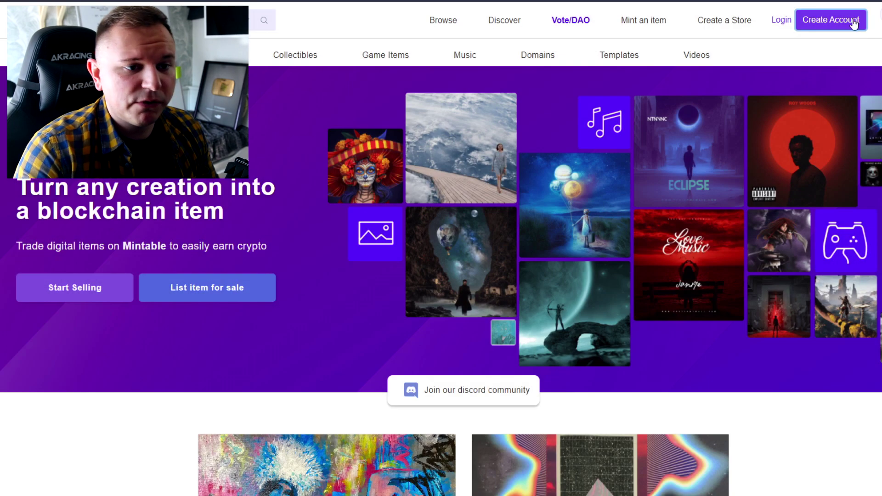
{"action": "left_click", "coordinate": [835, 20]}
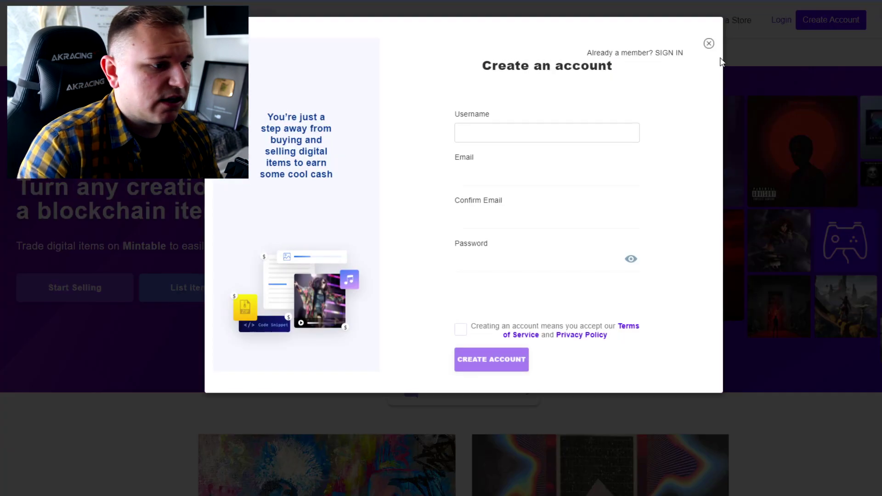
{"action": "left_click", "coordinate": [483, 132]}
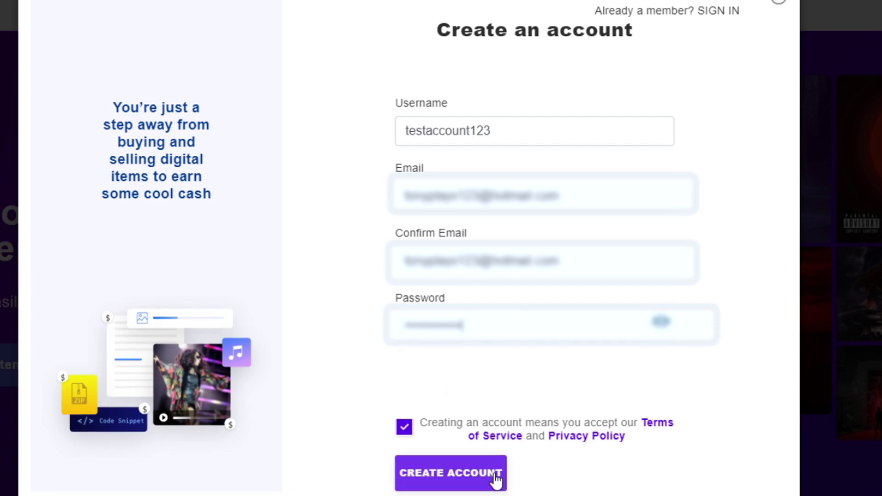
{"action": "left_click", "coordinate": [494, 481]}
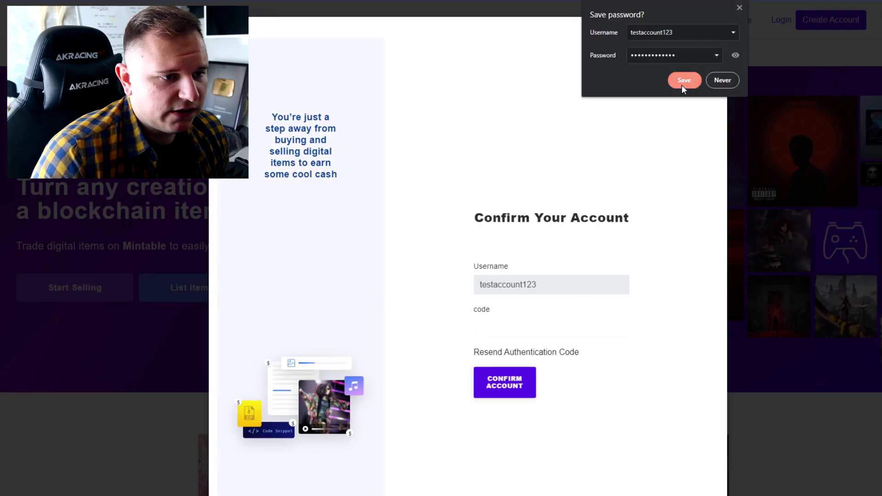
{"action": "left_click", "coordinate": [684, 81]}
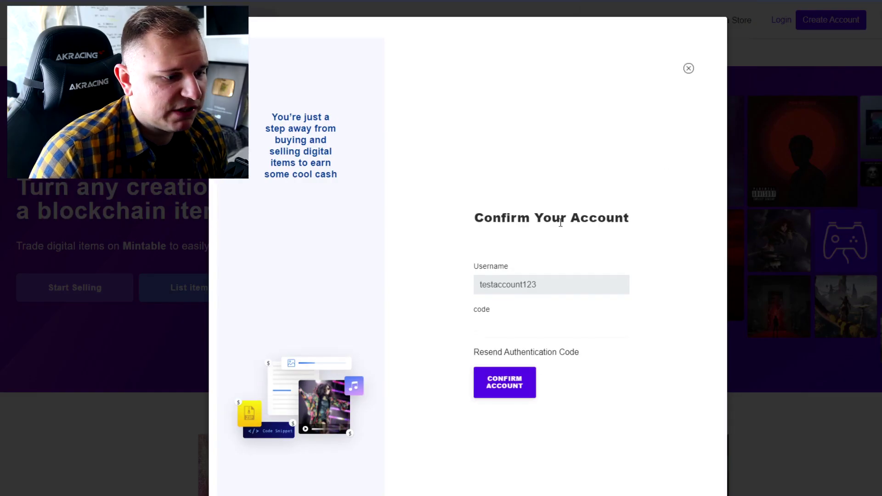
Paste the emailed verification code and confirm the account.
{"action": "left_click", "coordinate": [515, 333]}
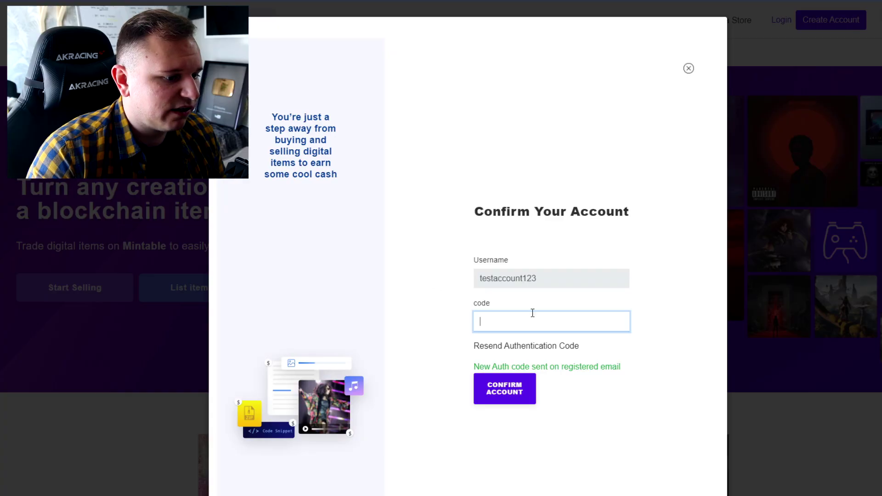
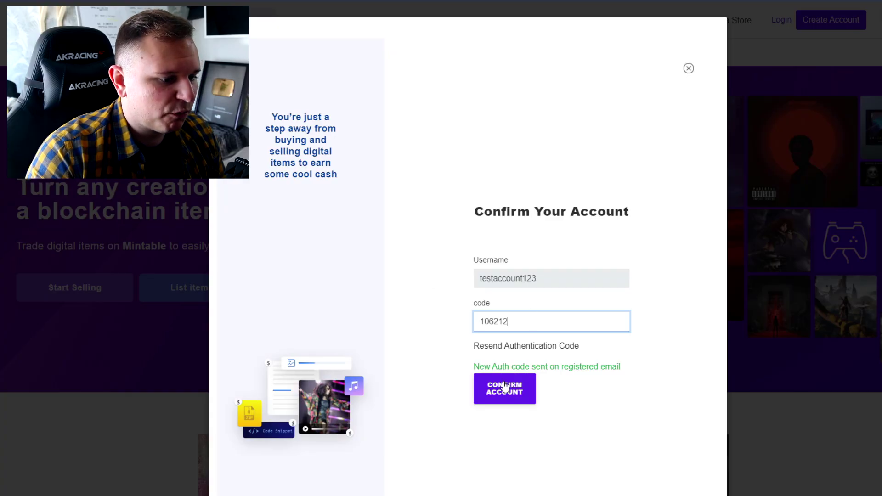
{"action": "left_click", "coordinate": [505, 389]}
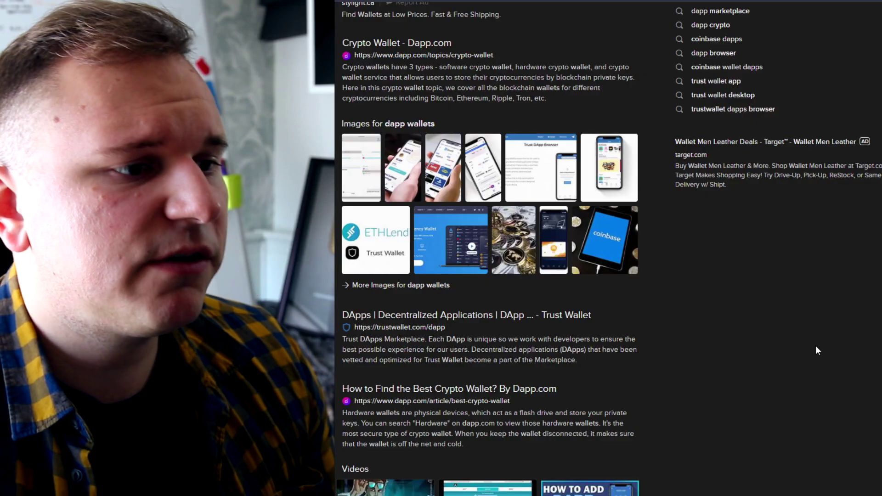
Search for MetaMask and install it for Brave from the official metamask.io/download page.
{"action": "scroll", "coordinate": [815, 346], "scroll_direction": "up", "scroll_amount": 2}
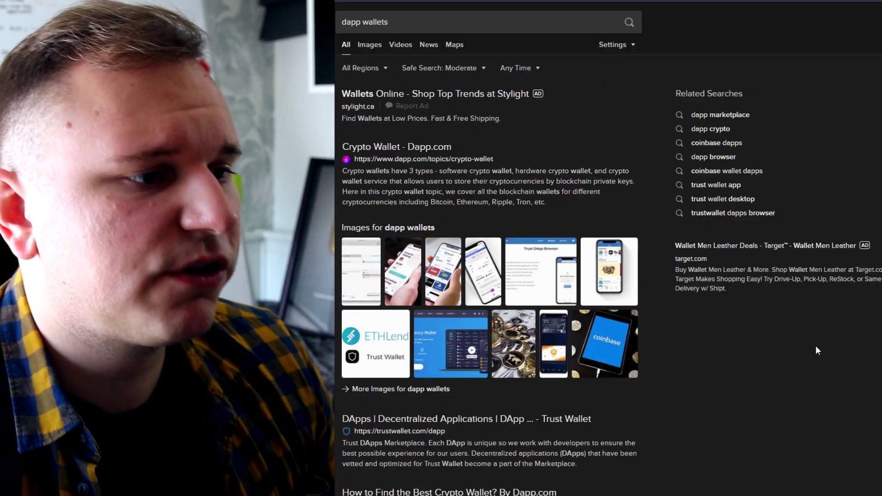
{"action": "scroll", "coordinate": [815, 346], "scroll_direction": "down", "scroll_amount": 1}
{"action": "scroll", "coordinate": [809, 342], "scroll_direction": "down", "scroll_amount": 9}
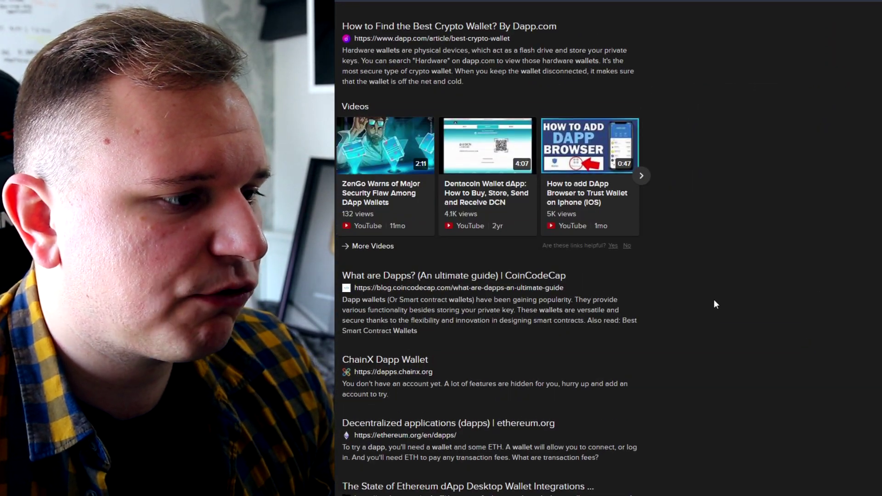
{"action": "scroll", "coordinate": [723, 322], "scroll_direction": "up", "scroll_amount": 10}
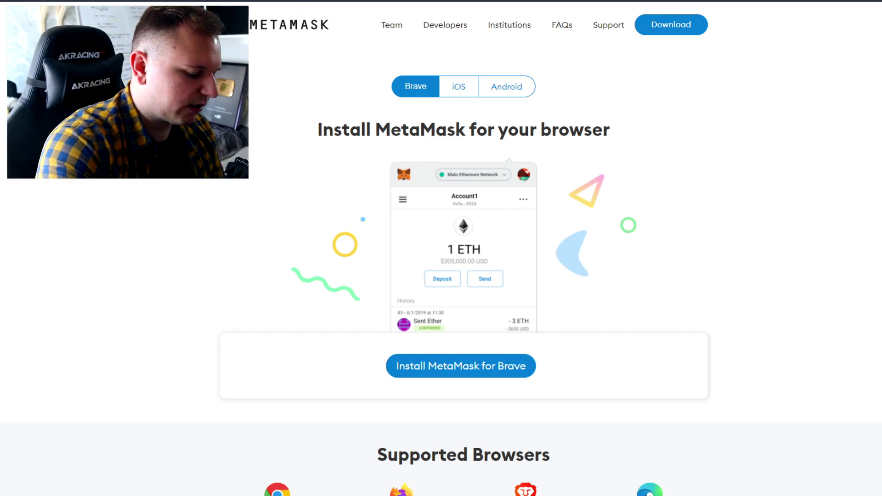
{"action": "key", "text": "alt+Left"}
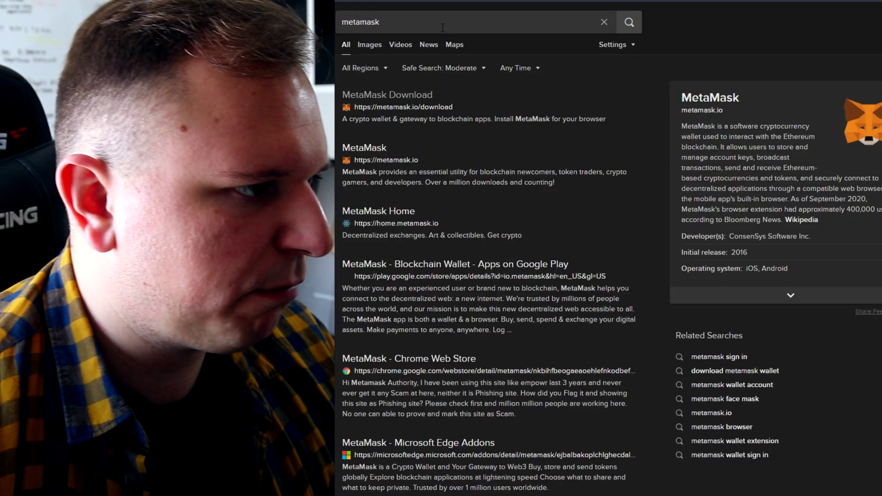
{"action": "left_click", "coordinate": [443, 27]}
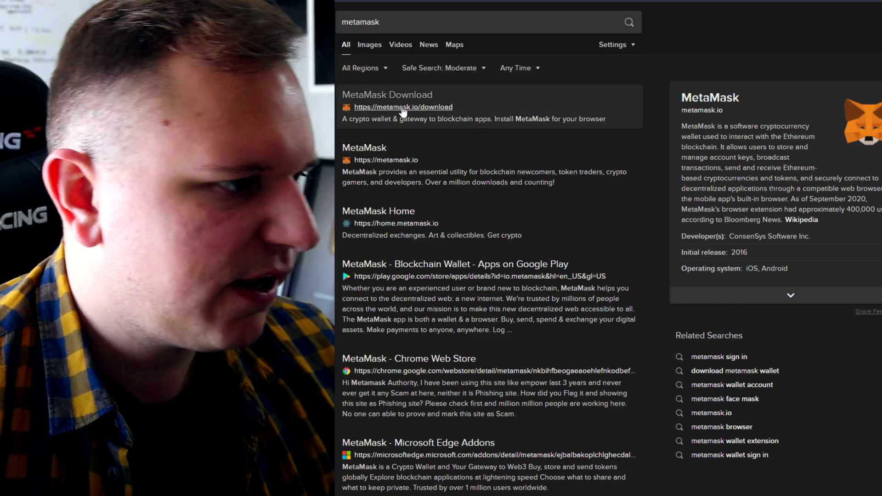
{"action": "left_click", "coordinate": [403, 108]}
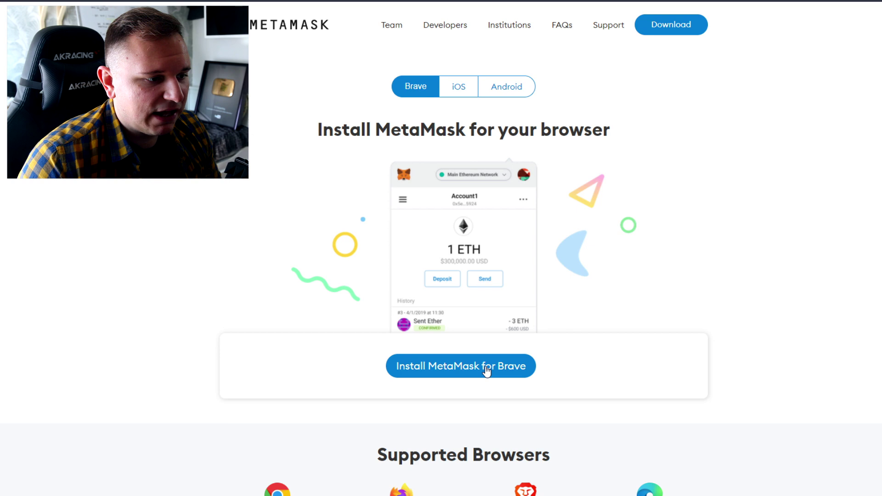
{"action": "left_click", "coordinate": [486, 367]}
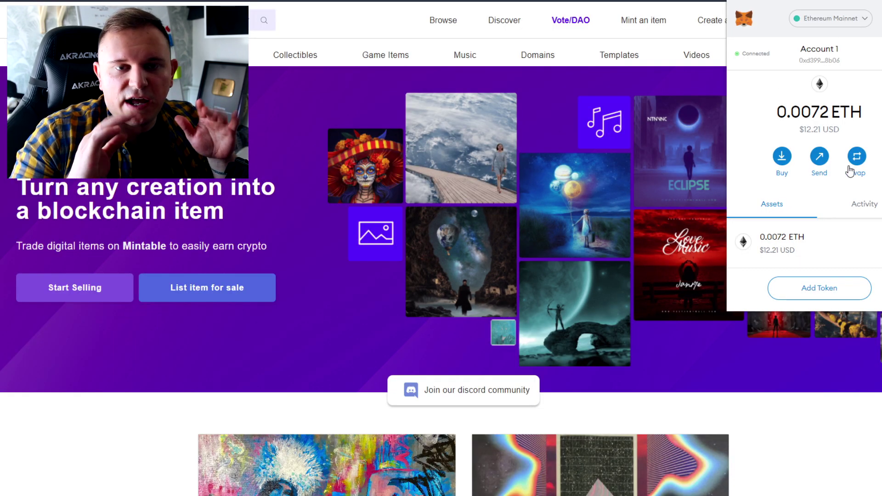
Highlight the 0.0072 ETH balance in the MetaMask popup, then close the wallet.
{"action": "left_click_drag", "start_coordinate": [850, 131], "coordinate": [778, 112]}
{"action": "left_click", "coordinate": [831, 119]}
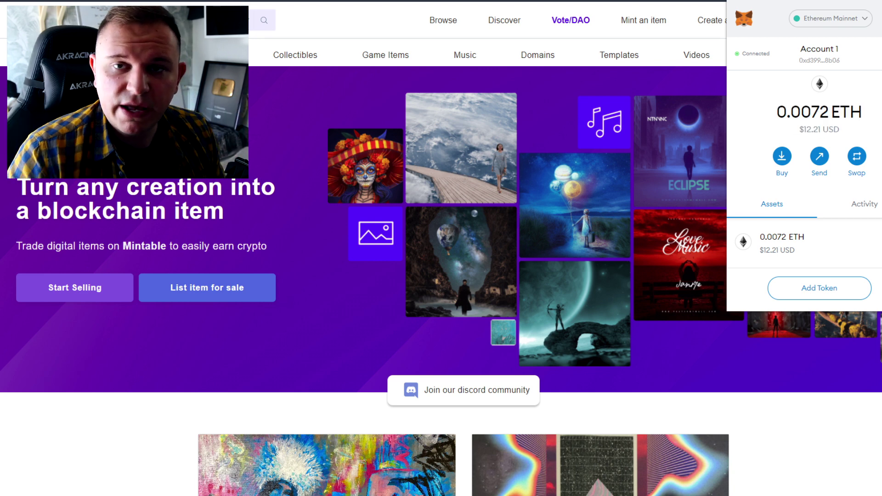
{"action": "double_click", "coordinate": [812, 111]}
{"action": "left_click", "coordinate": [812, 111]}
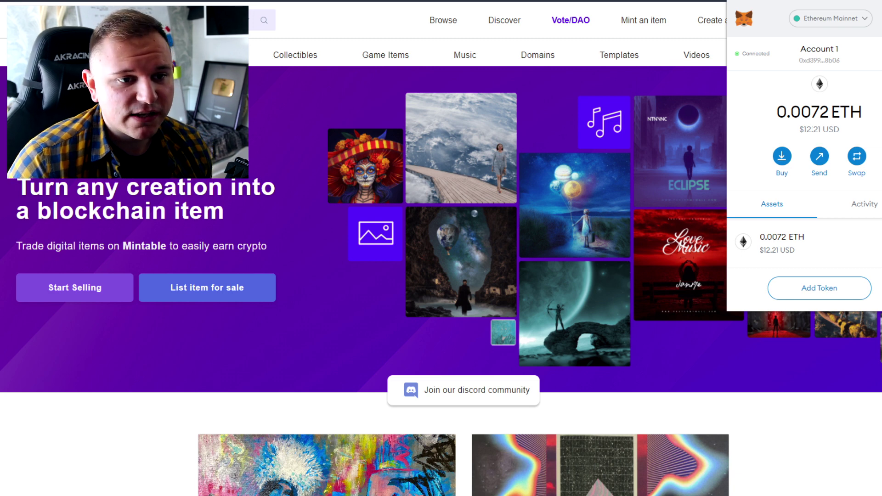
{"action": "key", "text": "Escape"}
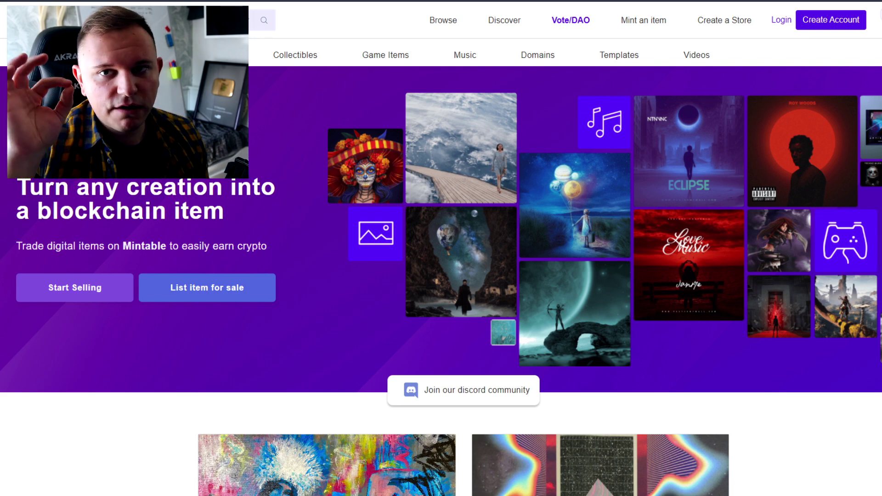
Log in with the new account, check the MetaMask wallet, then choose 'Mint an item'.
{"action": "left_click", "coordinate": [781, 23]}
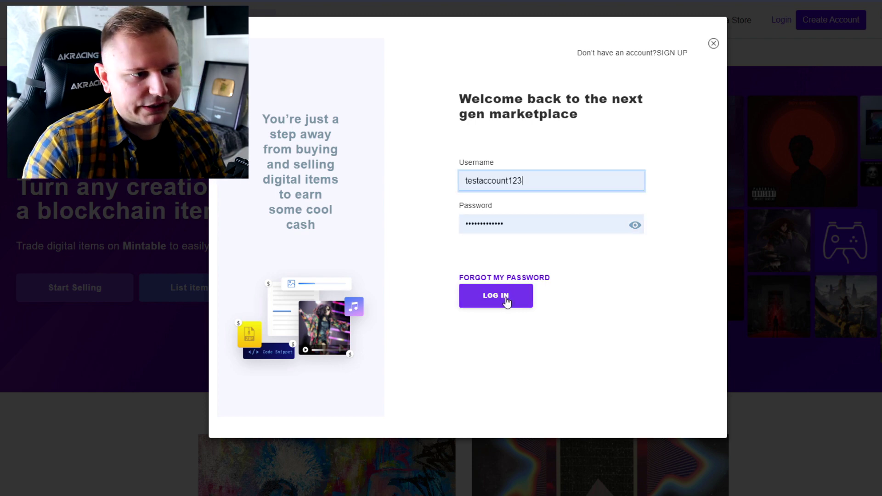
{"action": "left_click", "coordinate": [506, 298]}
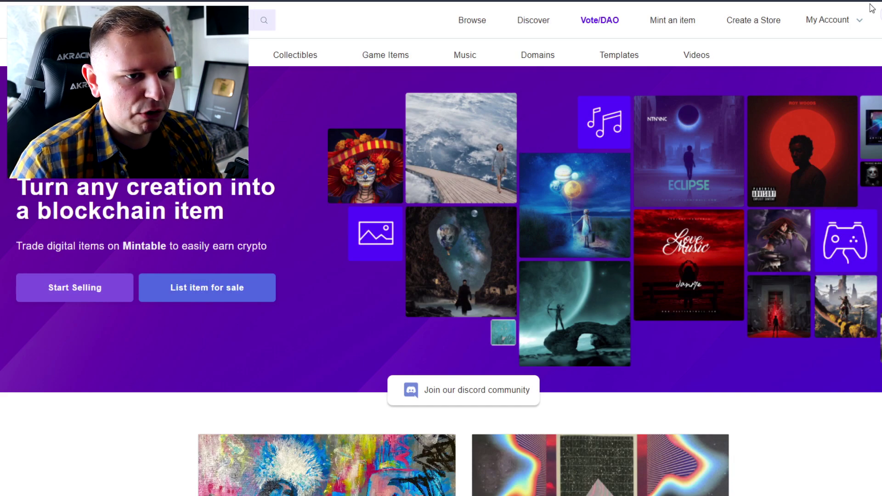
{"action": "left_click", "coordinate": [875, 1]}
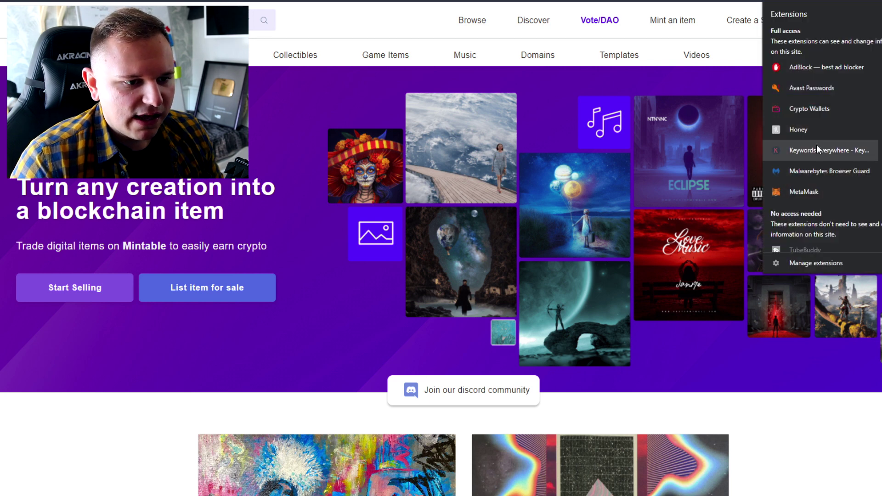
{"action": "left_click", "coordinate": [799, 192]}
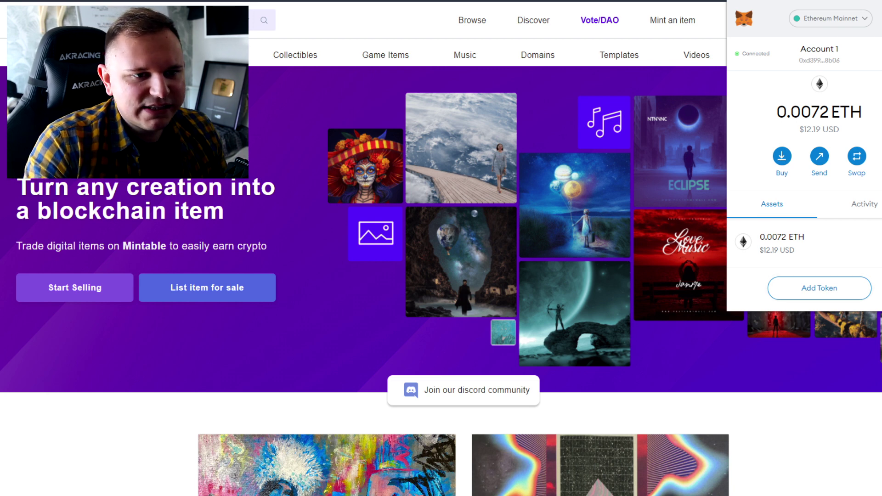
{"action": "key", "text": "Escape"}
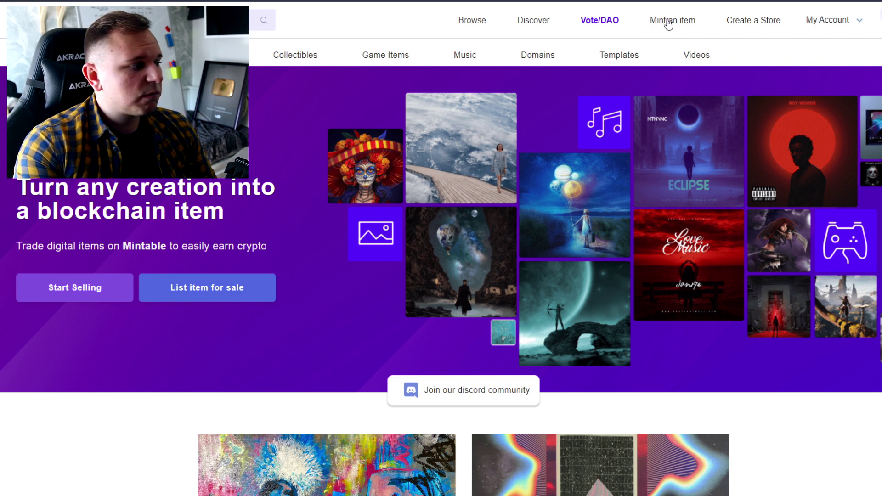
{"action": "left_click", "coordinate": [669, 23]}
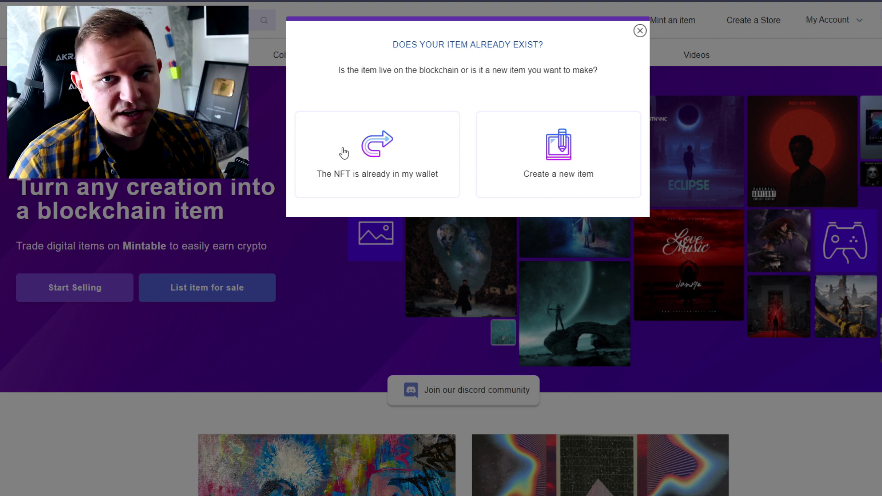
Choose 'Create a new item', keep the Easy gasless mode, and open the creation form.
{"action": "left_click", "coordinate": [562, 180]}
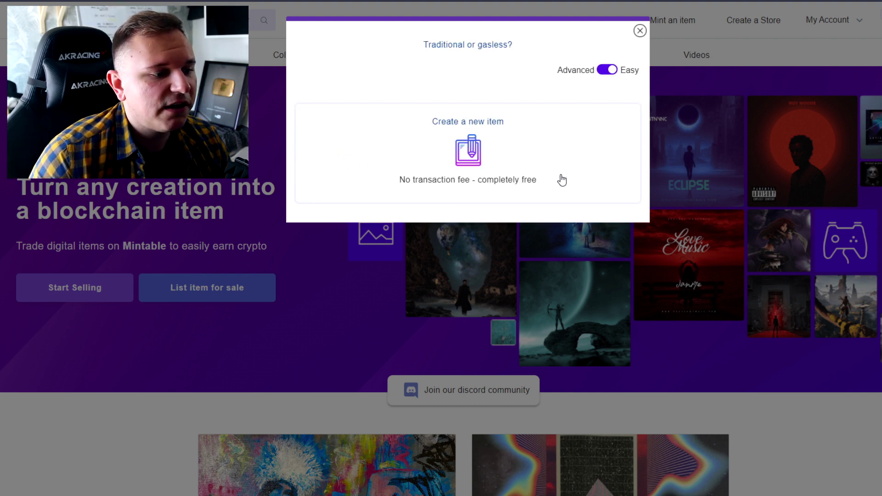
{"action": "left_click", "coordinate": [603, 71]}
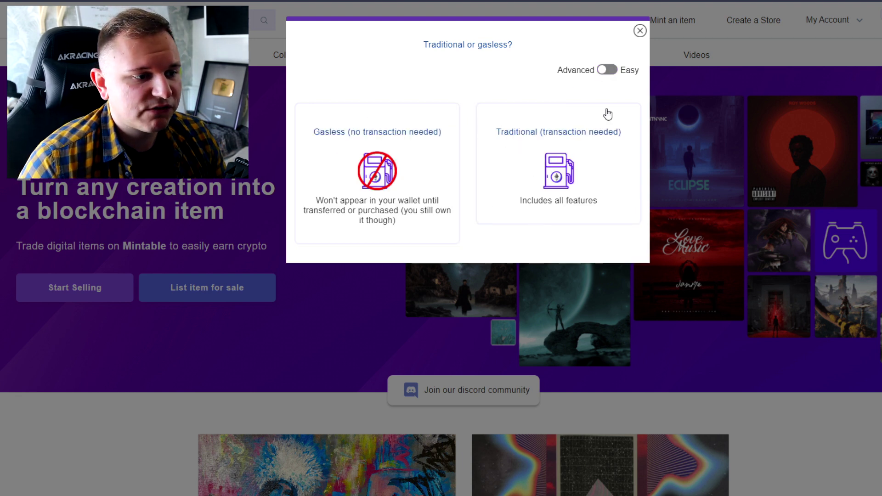
{"action": "left_click", "coordinate": [608, 72]}
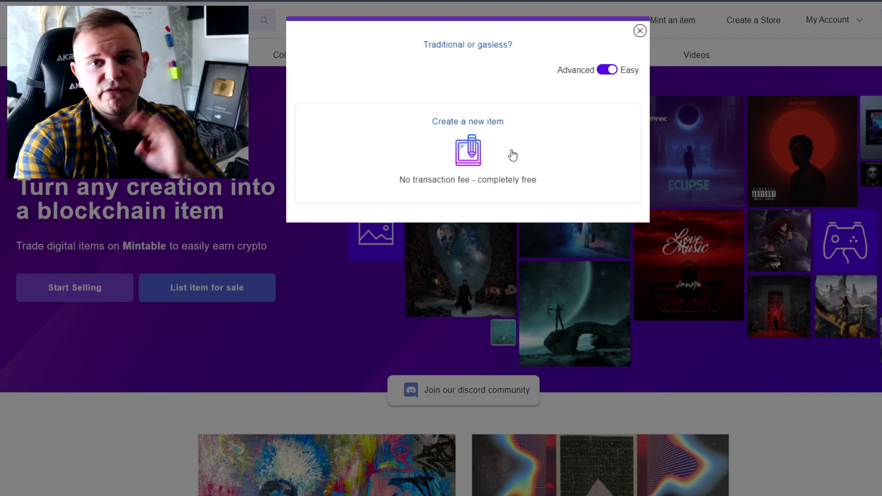
{"action": "left_click", "coordinate": [469, 127]}
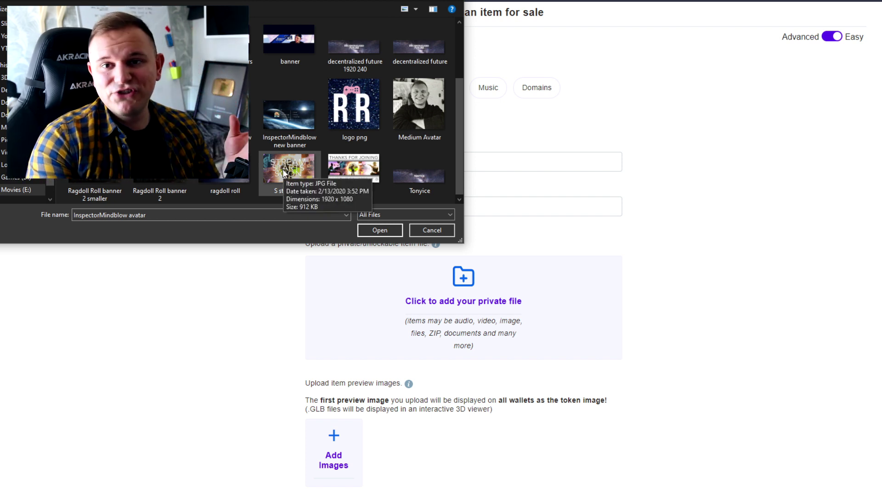
Upload the chosen file as the listing's unlockable item file.
{"action": "left_click", "coordinate": [379, 231]}
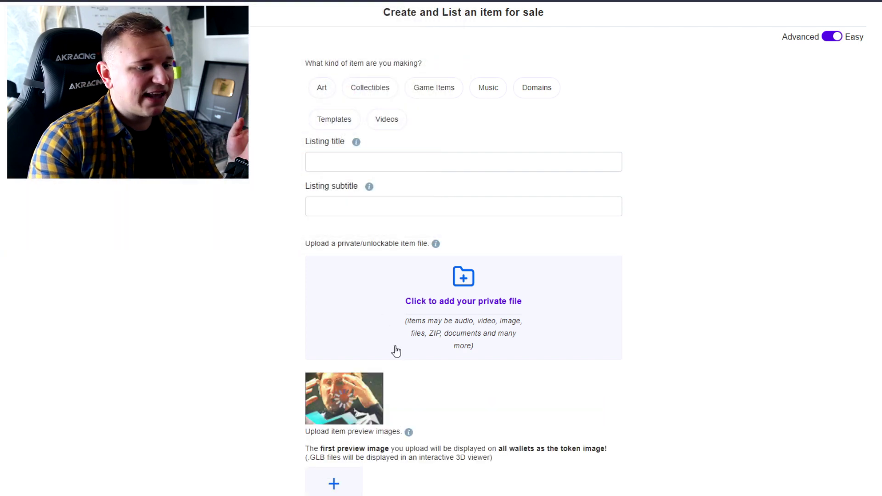
{"action": "scroll", "coordinate": [396, 352], "scroll_direction": "down", "scroll_amount": 2}
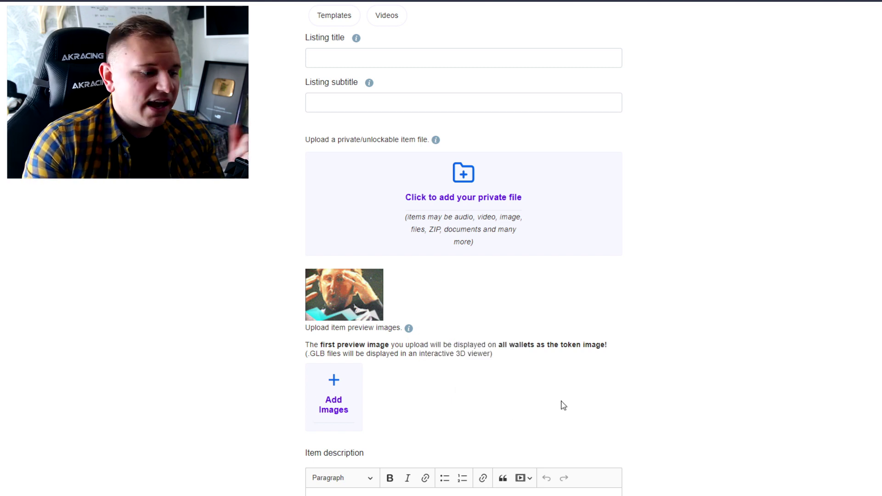
{"action": "scroll", "coordinate": [547, 408], "scroll_direction": "up", "scroll_amount": 3}
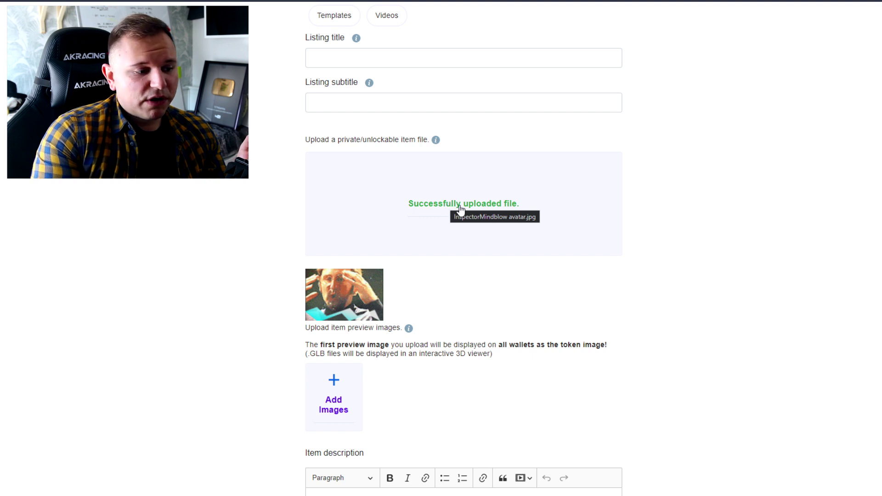
{"action": "scroll", "coordinate": [349, 367], "scroll_direction": "down", "scroll_amount": 2}
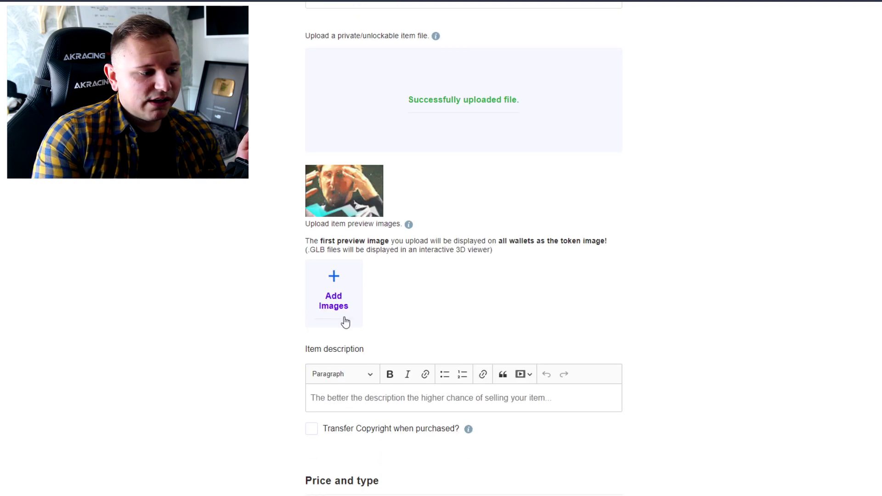
Add an avatar preview image, remove the wrong one, and attach the replacement image.
{"action": "left_click", "coordinate": [339, 281]}
{"action": "scroll", "coordinate": [354, 138], "scroll_direction": "down", "scroll_amount": 2}
{"action": "left_click", "coordinate": [225, 118]}
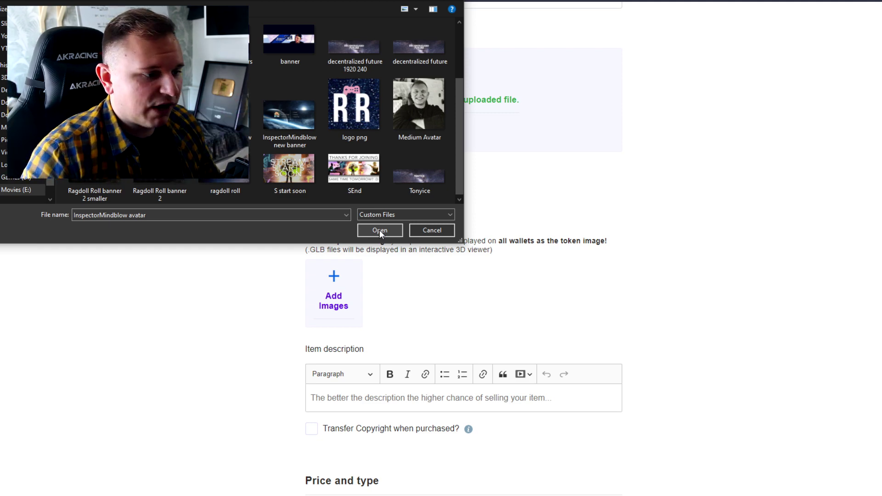
{"action": "left_click", "coordinate": [392, 230]}
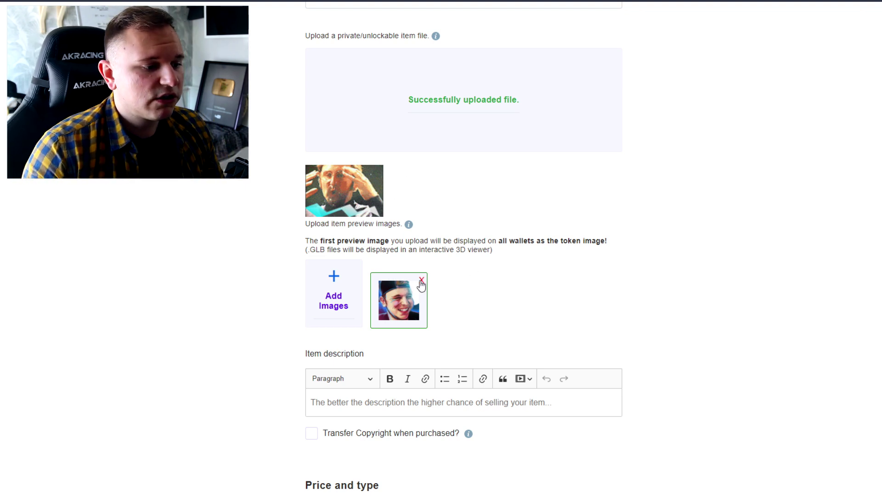
{"action": "left_click", "coordinate": [421, 282]}
{"action": "left_click", "coordinate": [334, 278]}
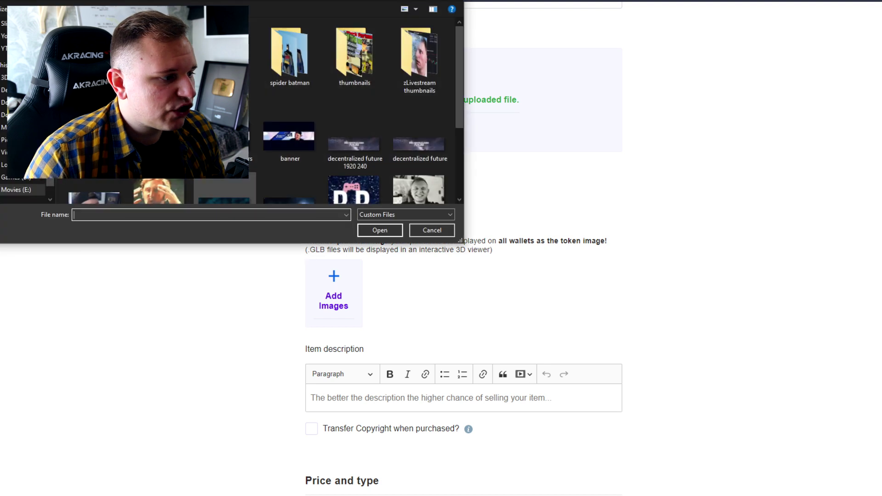
{"action": "double_click", "coordinate": [177, 184]}
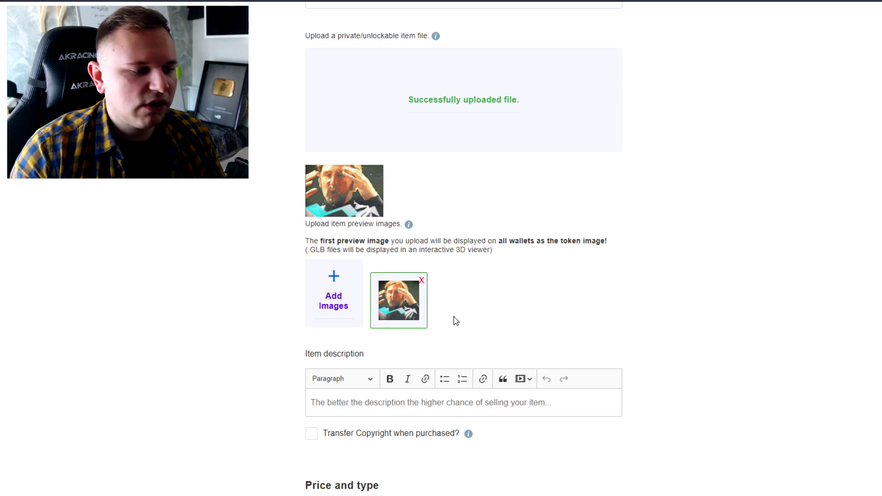
{"action": "scroll", "coordinate": [413, 306], "scroll_direction": "down", "scroll_amount": 2}
Write an item description, set a 400 USD fixed price, and submit to reveal validation errors.
{"action": "left_click", "coordinate": [384, 301]}
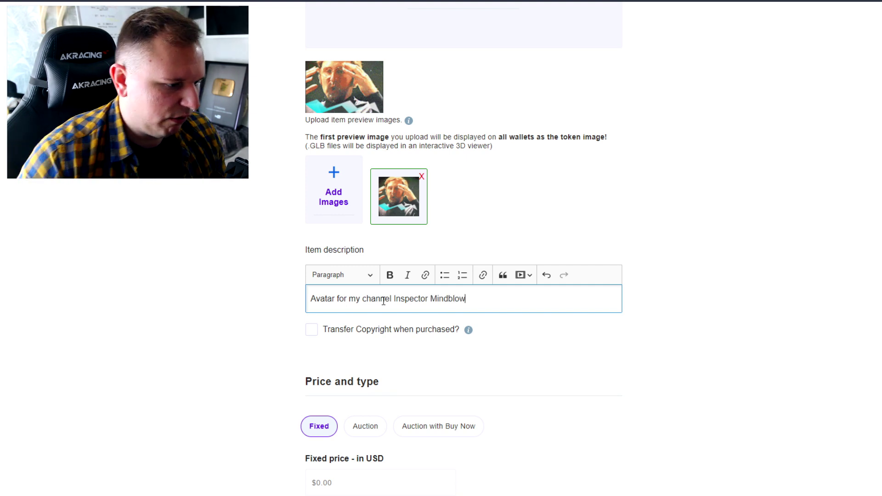
{"action": "left_click", "coordinate": [282, 328]}
{"action": "scroll", "coordinate": [281, 328], "scroll_direction": "down", "scroll_amount": 2}
{"action": "left_click", "coordinate": [365, 371]}
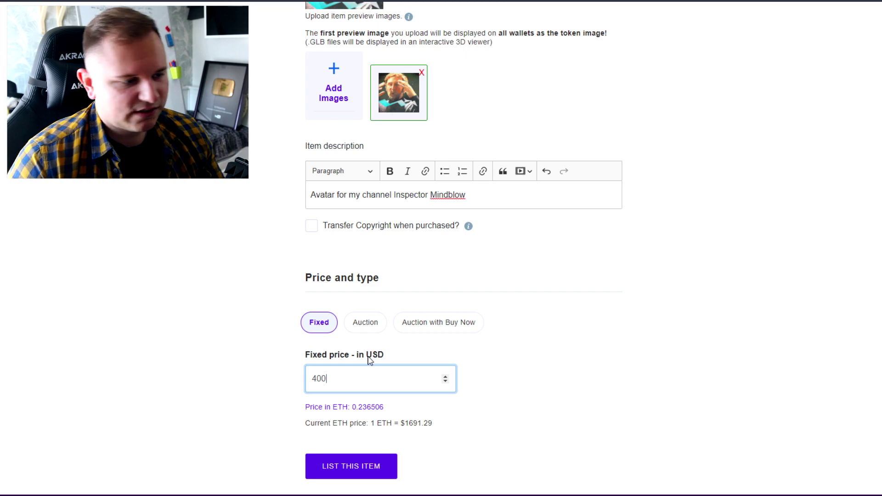
{"action": "key", "text": "Return"}
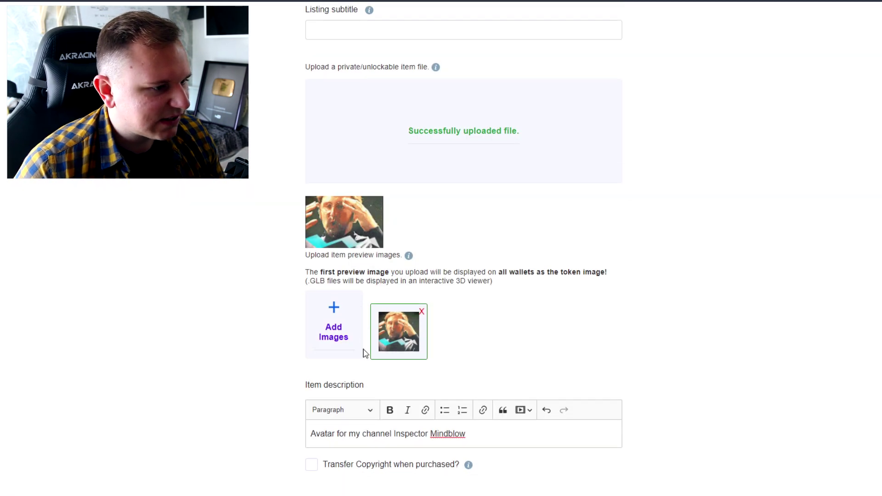
{"action": "scroll", "coordinate": [210, 299], "scroll_direction": "down", "scroll_amount": 8}
{"action": "scroll", "coordinate": [211, 322], "scroll_direction": "up", "scroll_amount": 20}
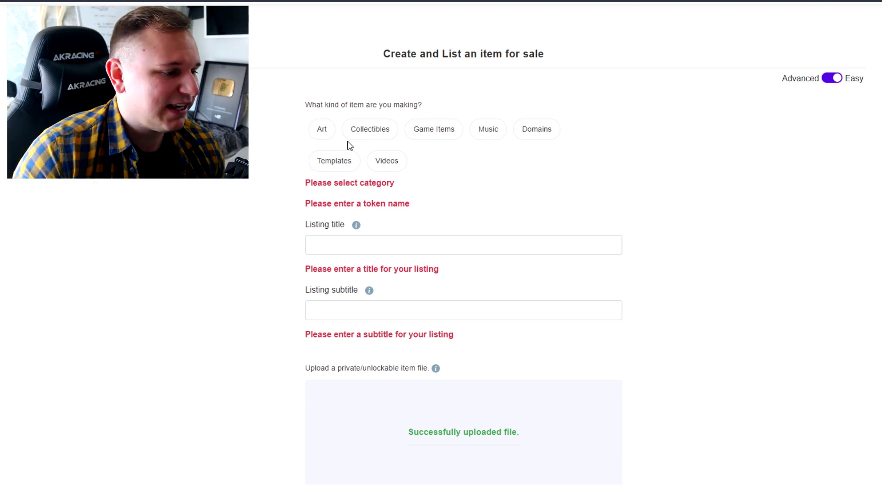
Set the item category to Collectibles.
{"action": "left_click_drag", "start_coordinate": [318, 104], "coordinate": [365, 104]}
{"action": "left_click_drag", "start_coordinate": [312, 225], "coordinate": [328, 228]}
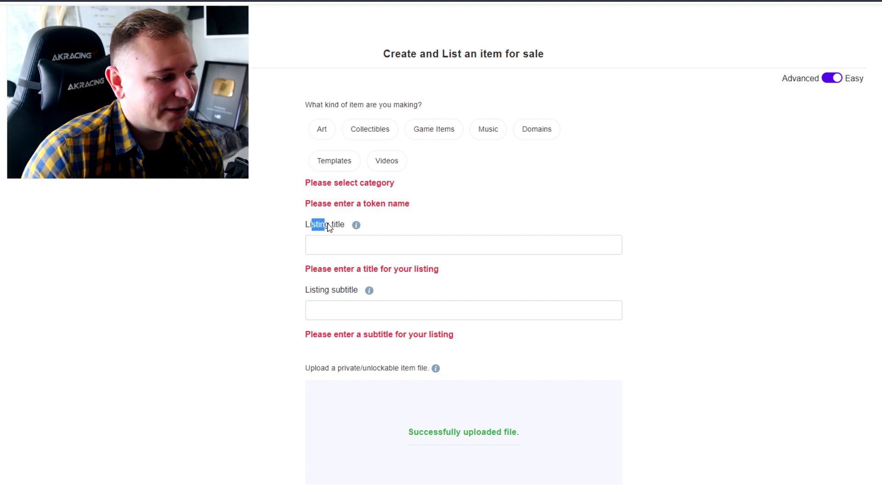
{"action": "left_click", "coordinate": [302, 304]}
{"action": "left_click_drag", "start_coordinate": [313, 294], "coordinate": [356, 293]}
{"action": "left_click", "coordinate": [278, 289]}
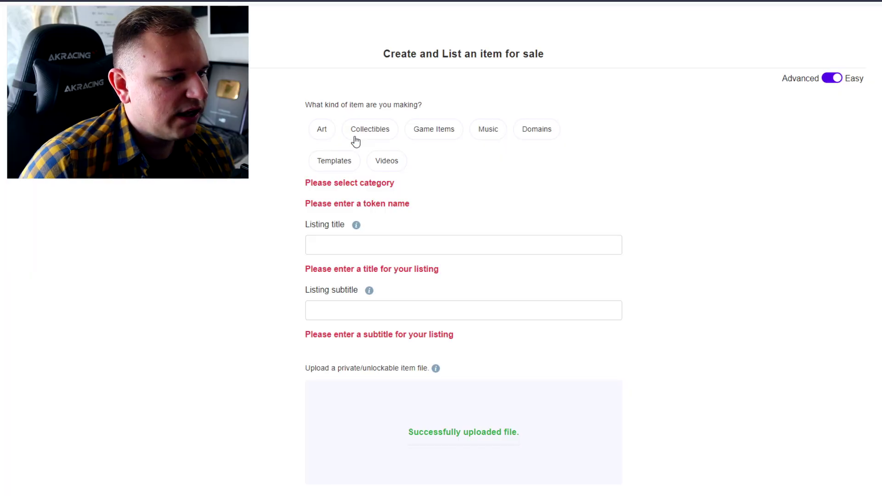
{"action": "left_click", "coordinate": [356, 141]}
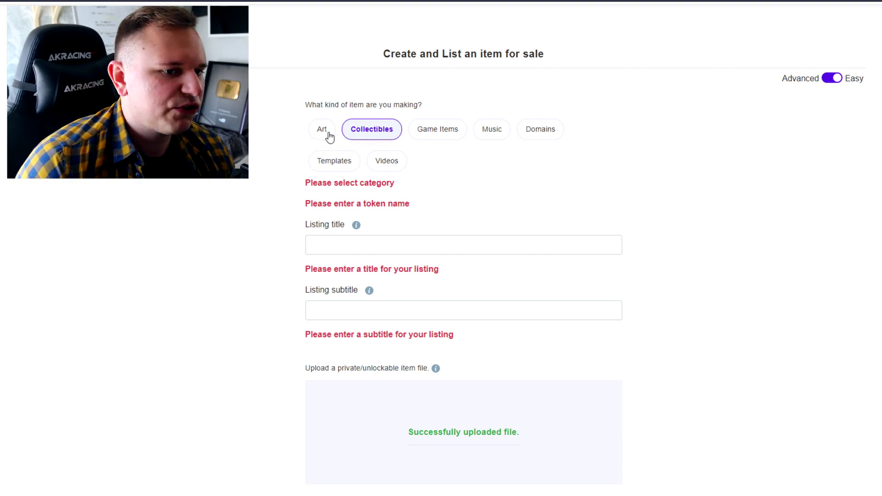
Enter the title 'Inspector Mindblow 1/1' and subtitle 'Best avatar to ever avatar'.
{"action": "left_click", "coordinate": [339, 248]}
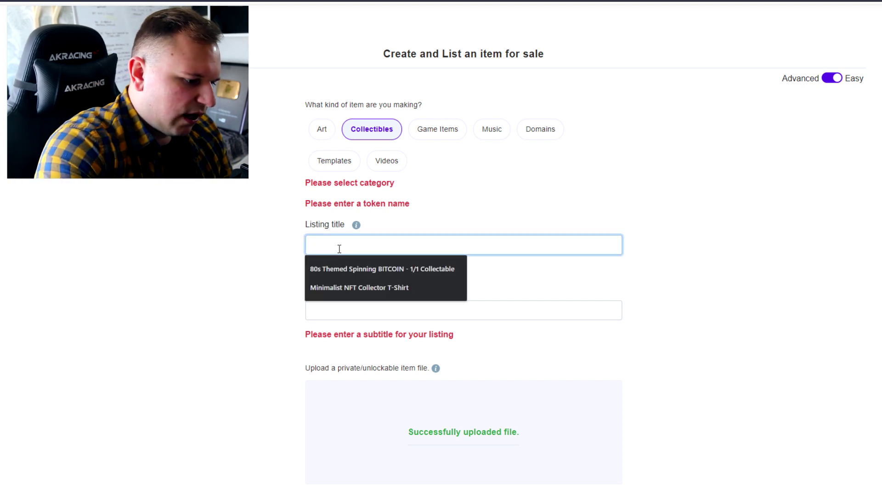
{"action": "type", "text": "Inspect"}
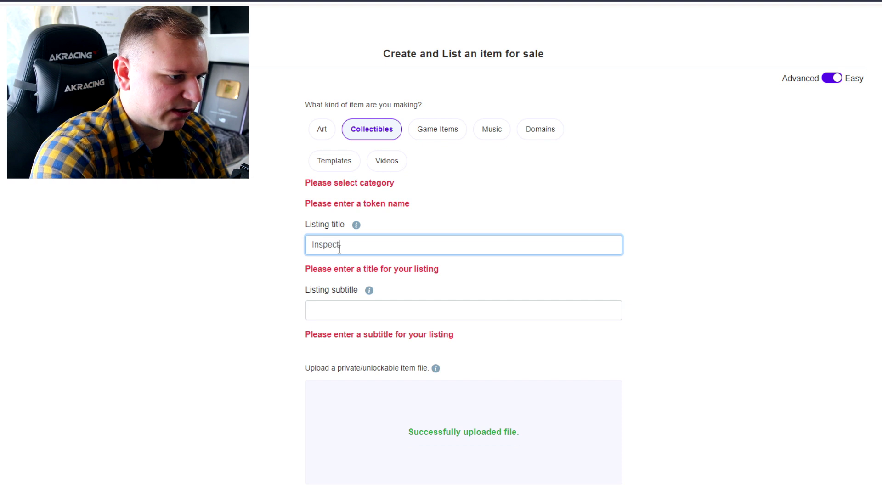
{"action": "type", "text": "or Mindblow 1/1"}
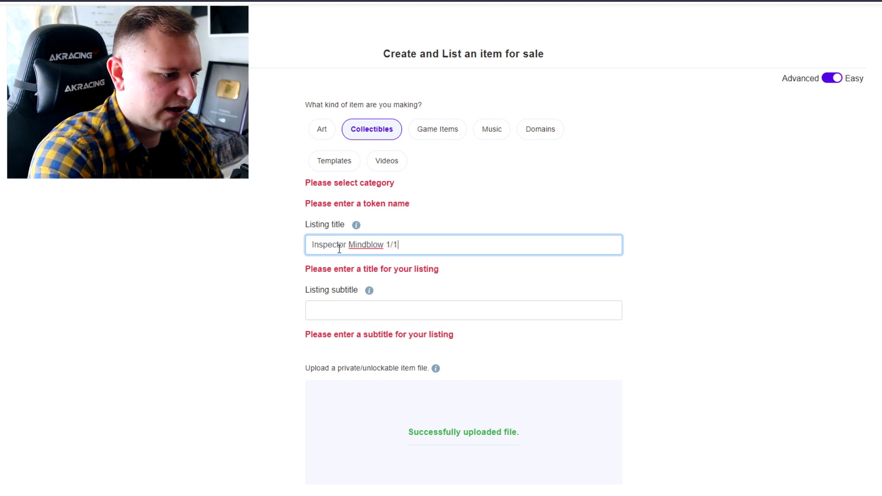
{"action": "left_click", "coordinate": [395, 312]}
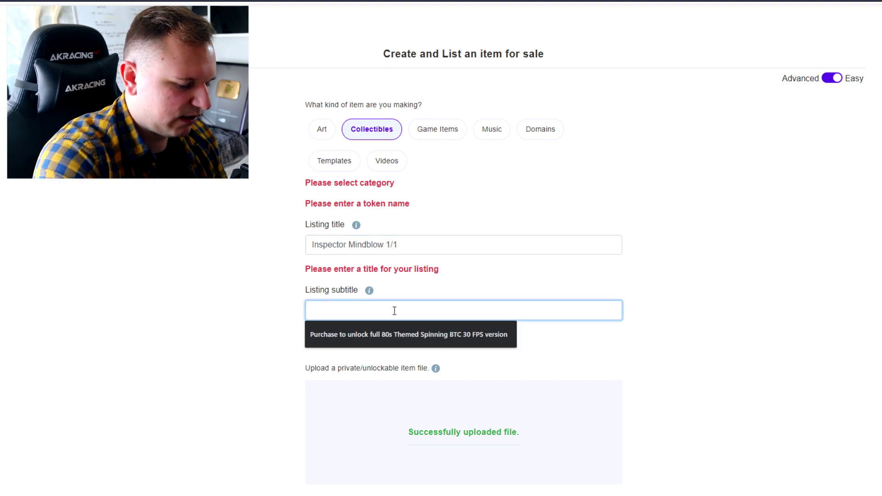
{"action": "type", "text": "Best avatar t"}
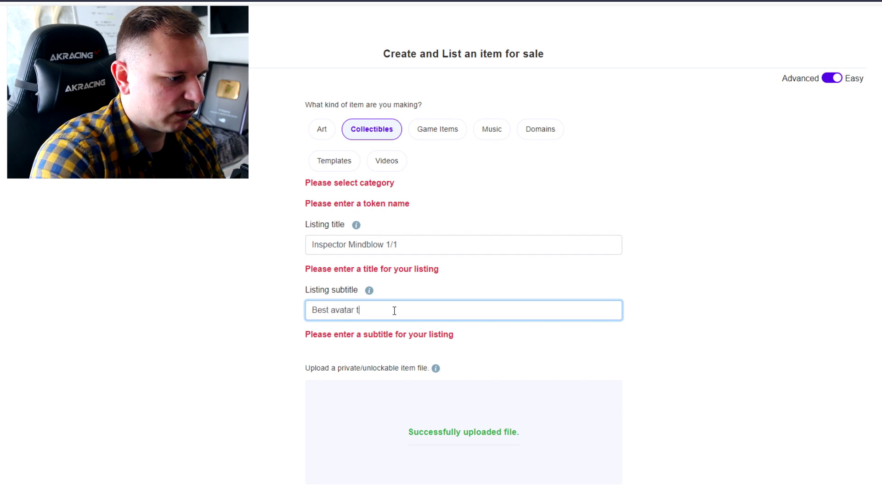
{"action": "type", "text": "o ever avatar"}
{"action": "left_click", "coordinate": [785, 195]}
{"action": "scroll", "coordinate": [755, 242], "scroll_direction": "down", "scroll_amount": 4}
{"action": "scroll", "coordinate": [754, 243], "scroll_direction": "down", "scroll_amount": 8}
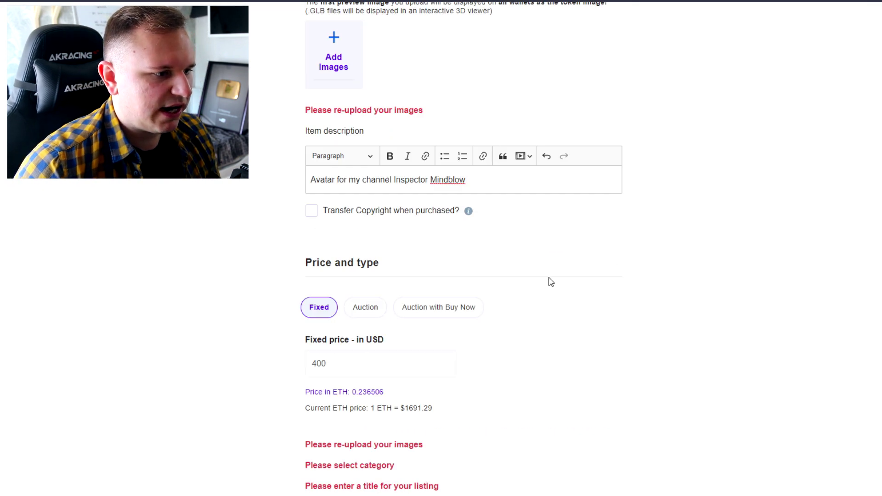
Upload the man-holding-head picture as preview and enable 'Transfer Copyright when purchased?'.
{"action": "scroll", "coordinate": [524, 260], "scroll_direction": "up", "scroll_amount": 3}
{"action": "left_click", "coordinate": [322, 215]}
{"action": "double_click", "coordinate": [158, 193]}
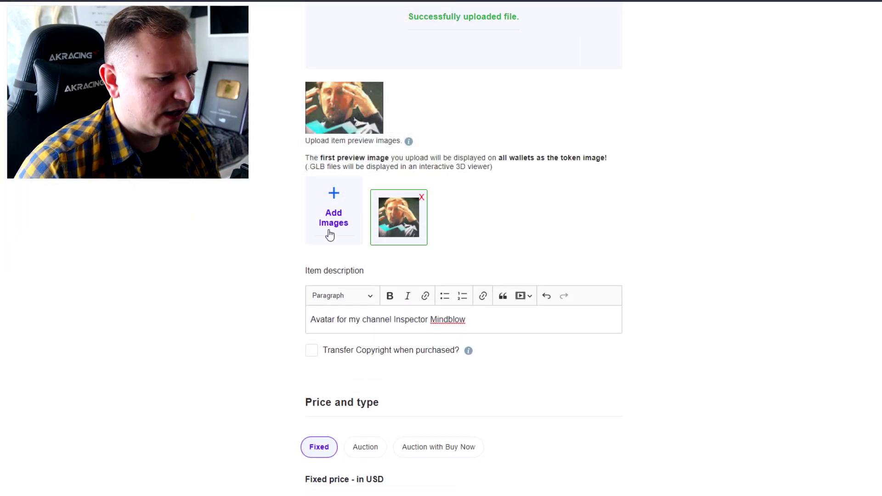
{"action": "scroll", "coordinate": [203, 389], "scroll_direction": "down", "scroll_amount": 4}
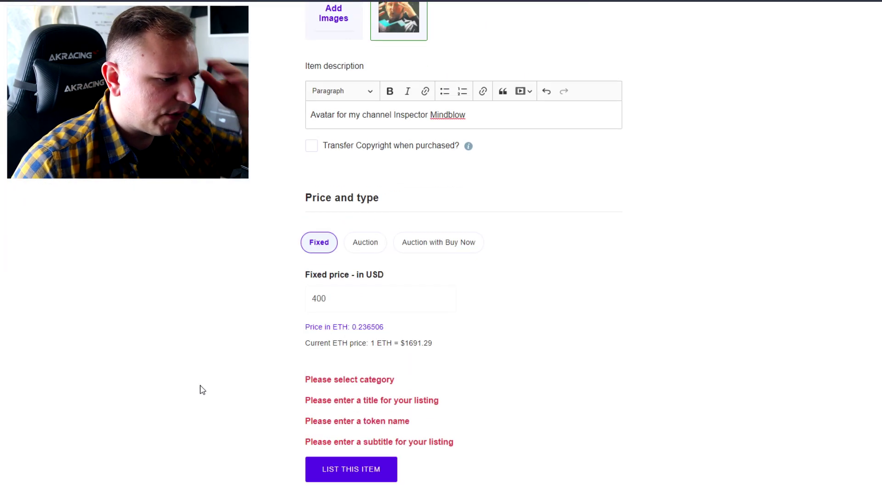
{"action": "left_click", "coordinate": [312, 144]}
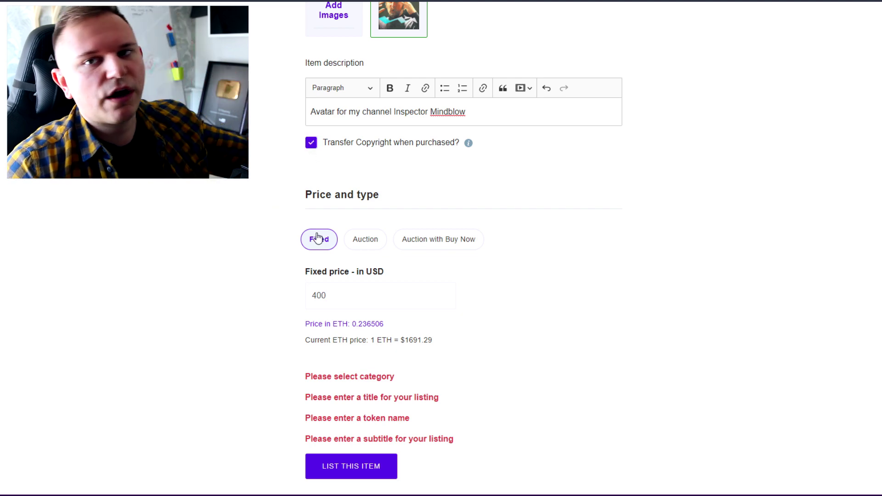
Attempt to list the item, then re-upload the InspectorMindblow avatar as the preview image.
{"action": "scroll", "coordinate": [322, 213], "scroll_direction": "down", "scroll_amount": 3}
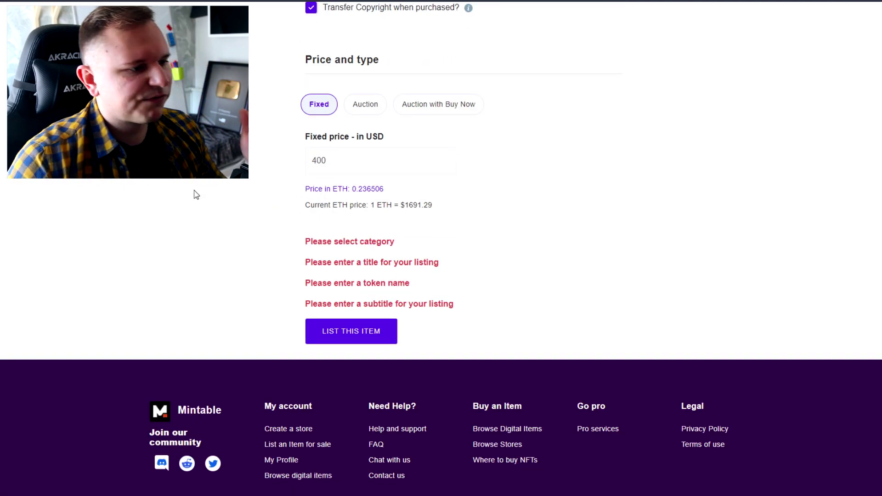
{"action": "scroll", "coordinate": [193, 193], "scroll_direction": "up", "scroll_amount": 10}
{"action": "scroll", "coordinate": [459, 248], "scroll_direction": "down", "scroll_amount": 3}
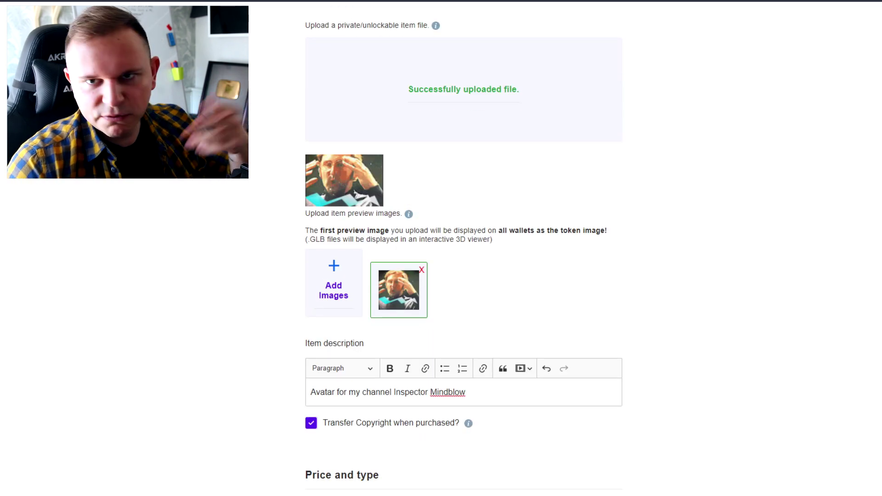
{"action": "scroll", "coordinate": [459, 248], "scroll_direction": "down", "scroll_amount": 8}
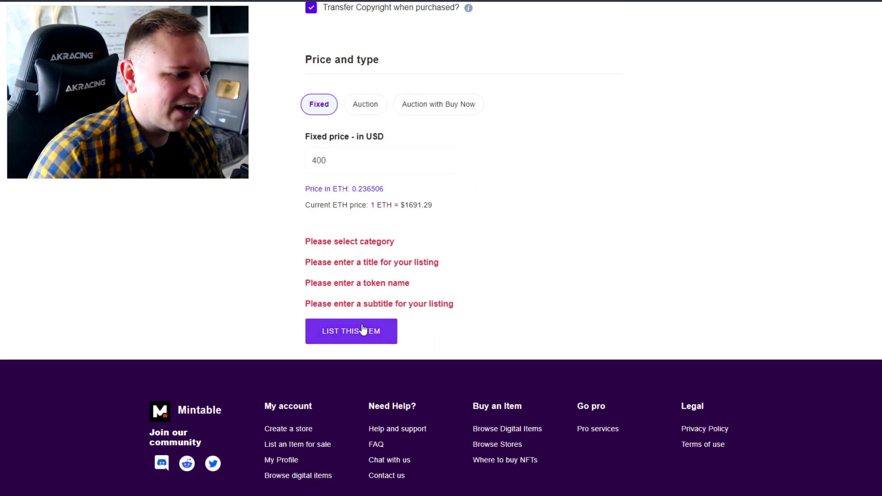
{"action": "left_click", "coordinate": [355, 331]}
{"action": "left_click", "coordinate": [160, 190]}
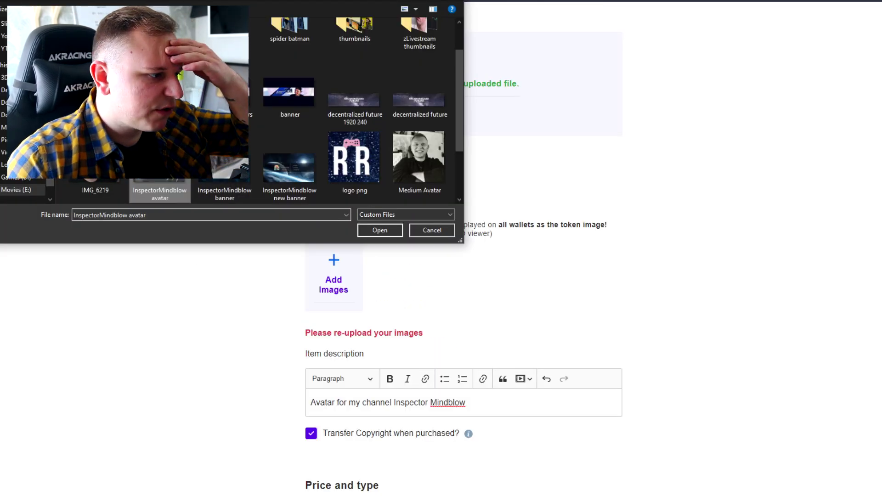
{"action": "left_click", "coordinate": [376, 232]}
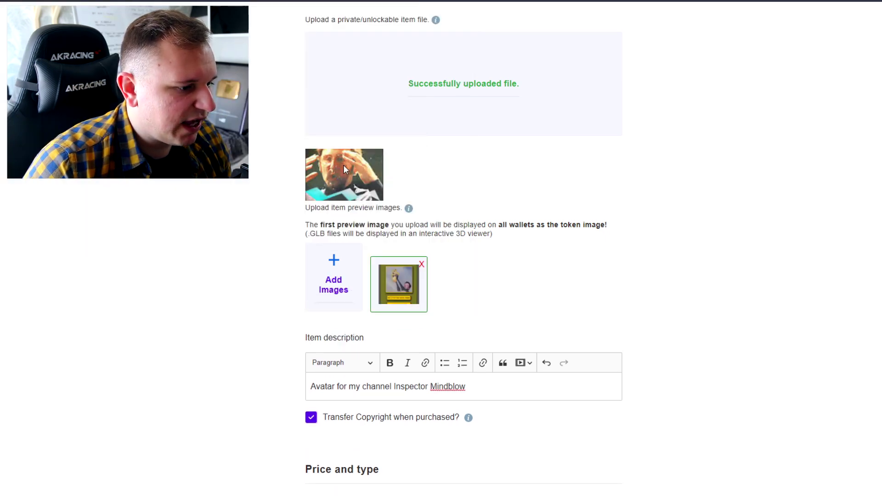
Replace the description with 'Buy this Elon Musk doge collectable card to unlock Inspector Mindblow avatar' and list the item.
{"action": "left_click", "coordinate": [494, 381]}
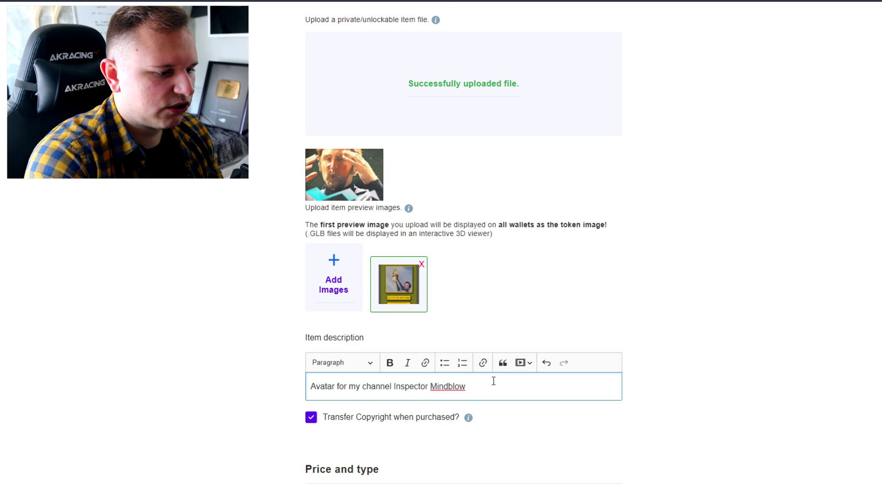
{"action": "key", "text": "ctrl+a"}
{"action": "key", "text": "BackSpace"}
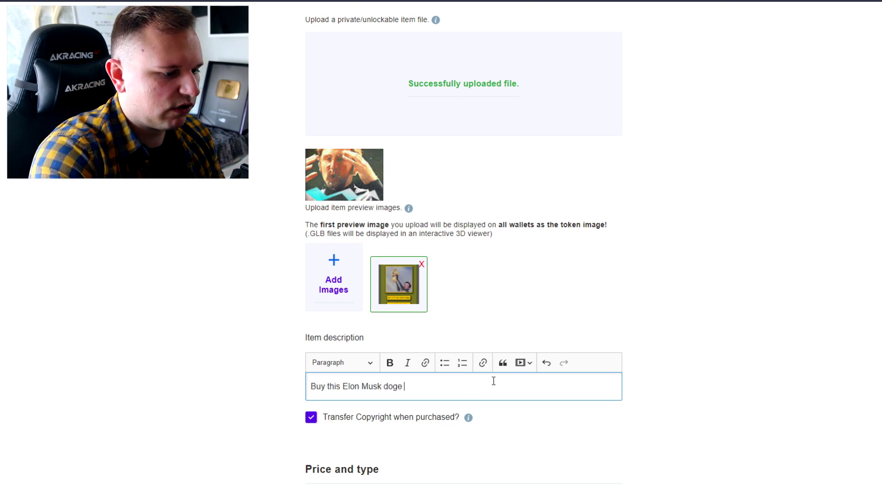
{"action": "type", "text": "collectabv"}
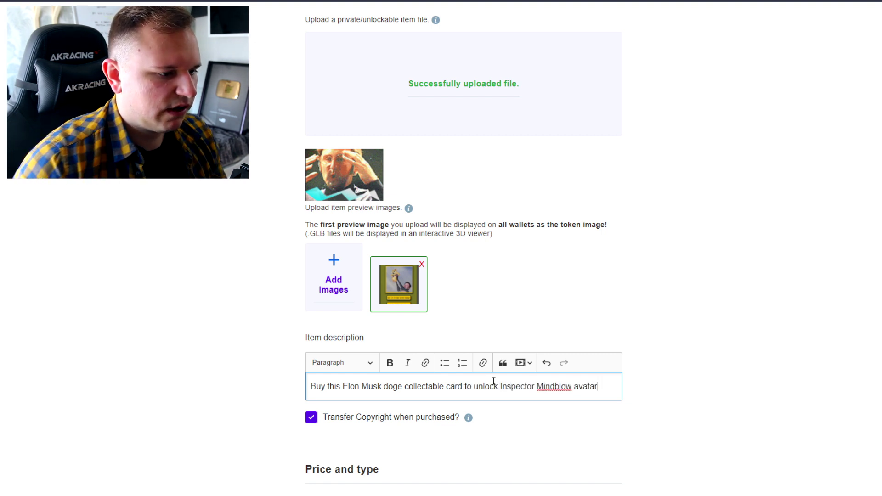
{"action": "scroll", "coordinate": [246, 256], "scroll_direction": "up", "scroll_amount": 5}
{"action": "scroll", "coordinate": [232, 237], "scroll_direction": "down", "scroll_amount": 10}
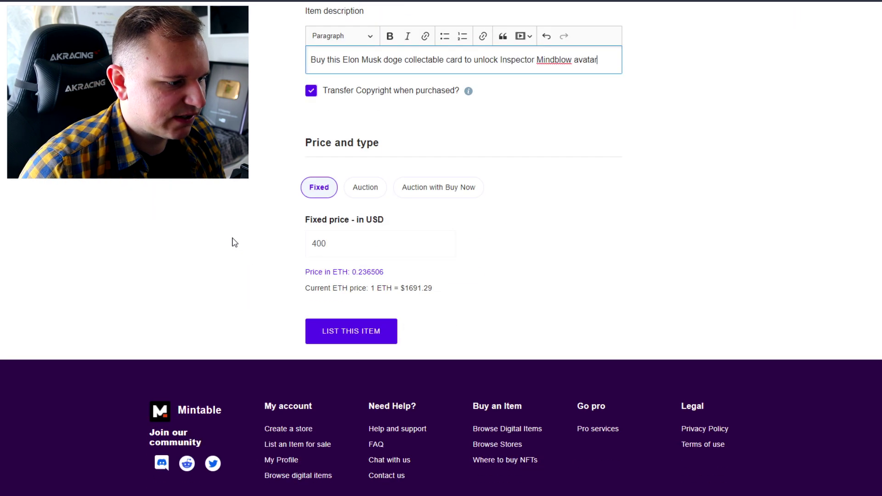
{"action": "scroll", "coordinate": [230, 257], "scroll_direction": "up", "scroll_amount": 7}
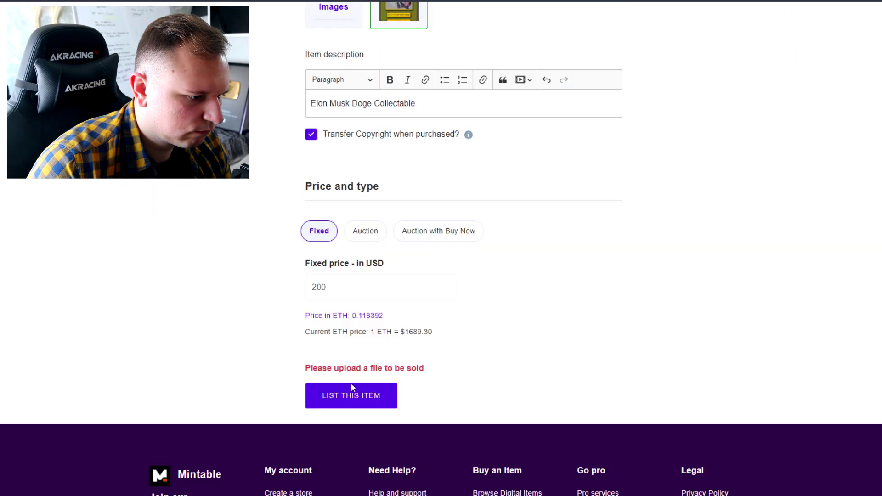
{"action": "left_click", "coordinate": [351, 391]}
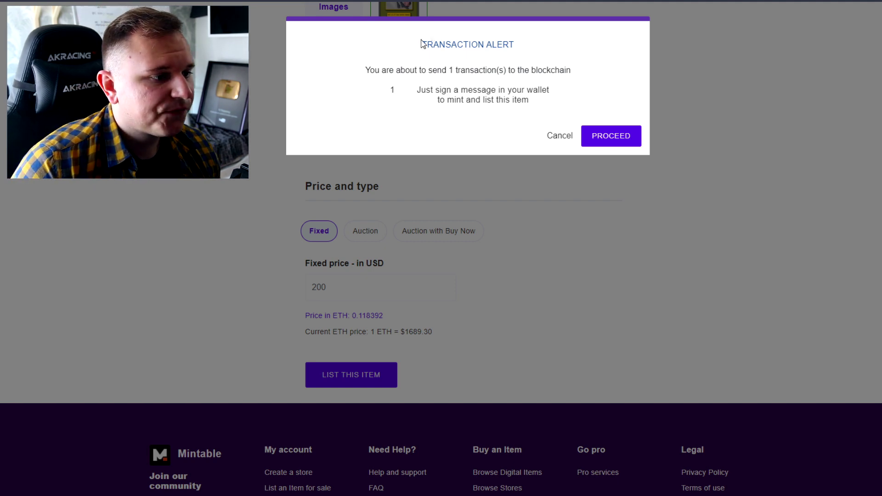
Proceed past the one-transaction alert and sign the gasless listing in MetaMask.
{"action": "left_click_drag", "start_coordinate": [370, 69], "coordinate": [540, 69]}
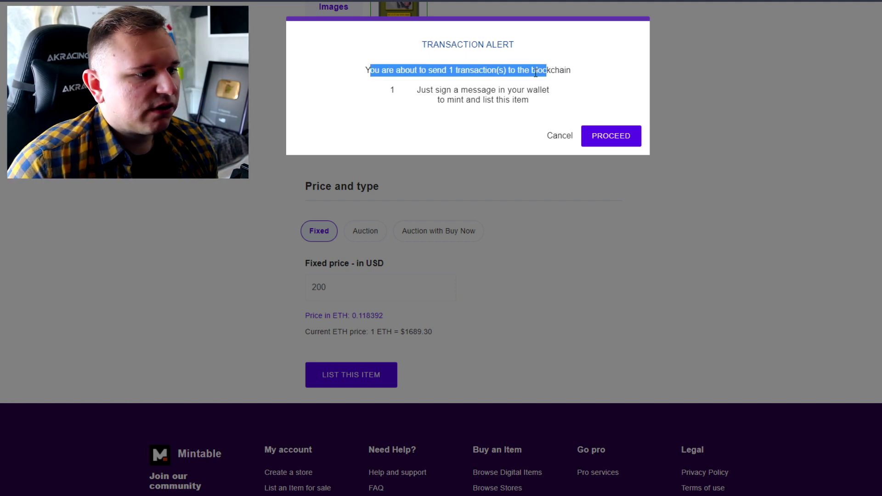
{"action": "left_click", "coordinate": [430, 92]}
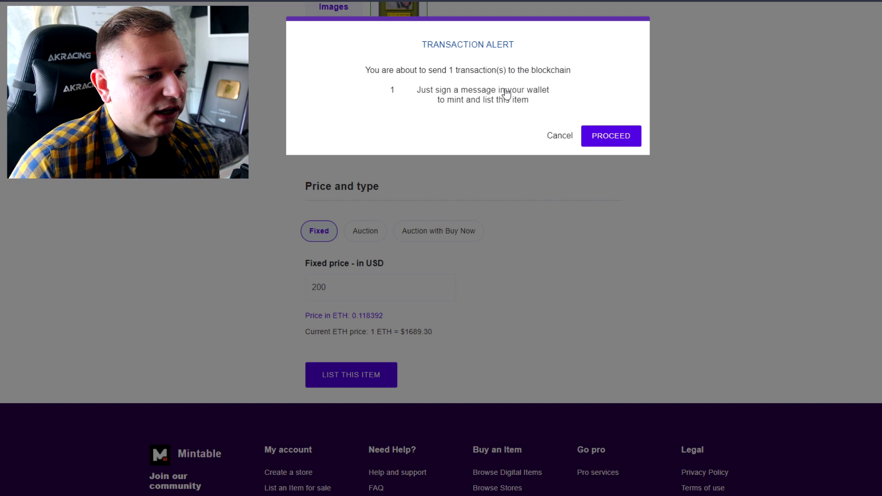
{"action": "left_click", "coordinate": [611, 137]}
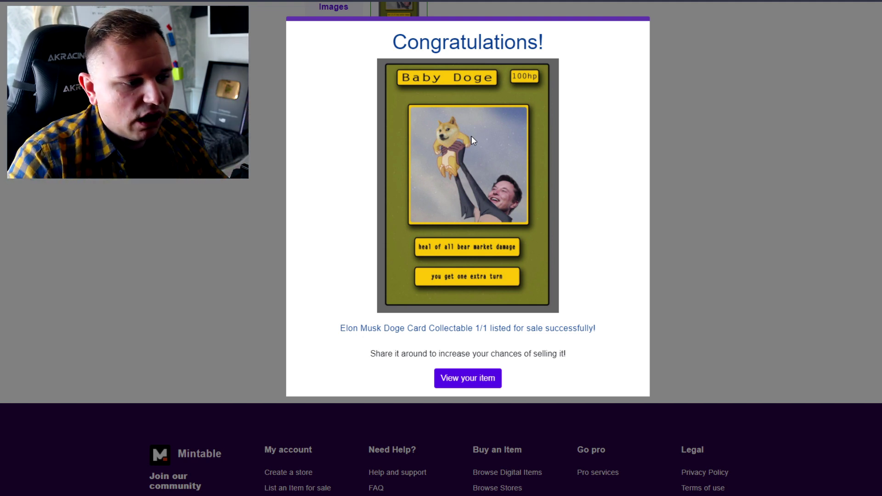
Open the new item's page and check the MetaMask wallet balance.
{"action": "left_click", "coordinate": [441, 378]}
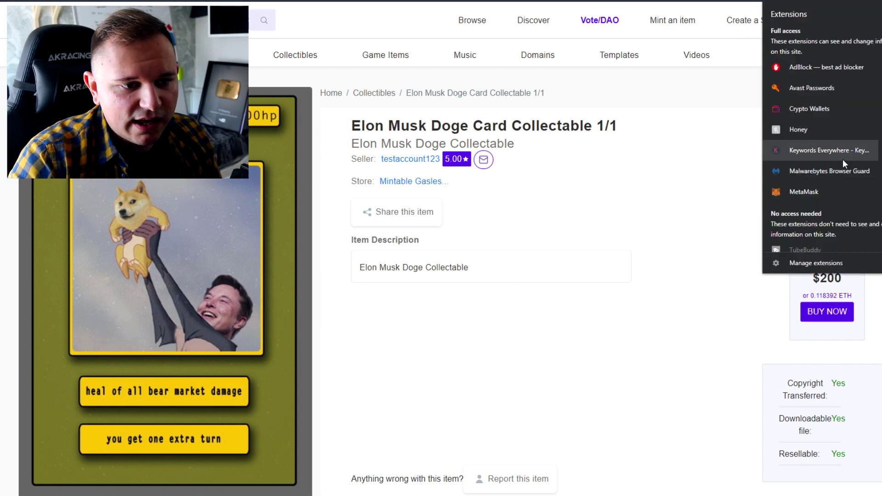
{"action": "left_click", "coordinate": [812, 200]}
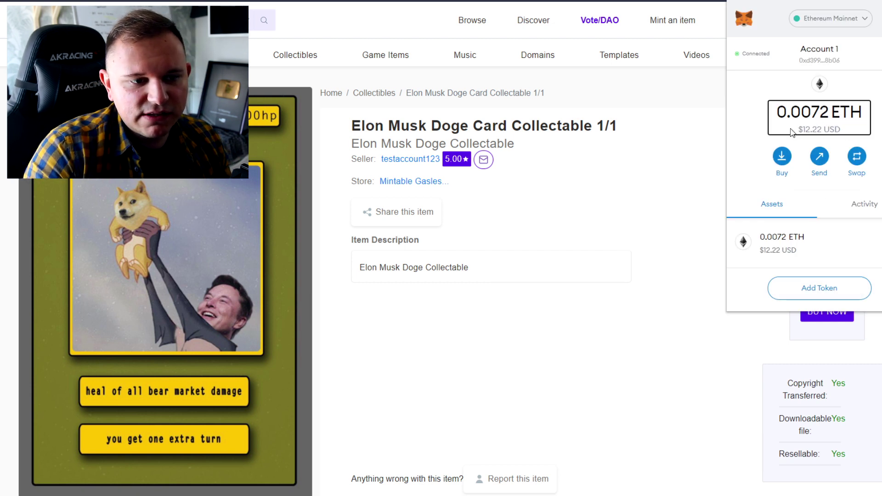
{"action": "left_click", "coordinate": [467, 223]}
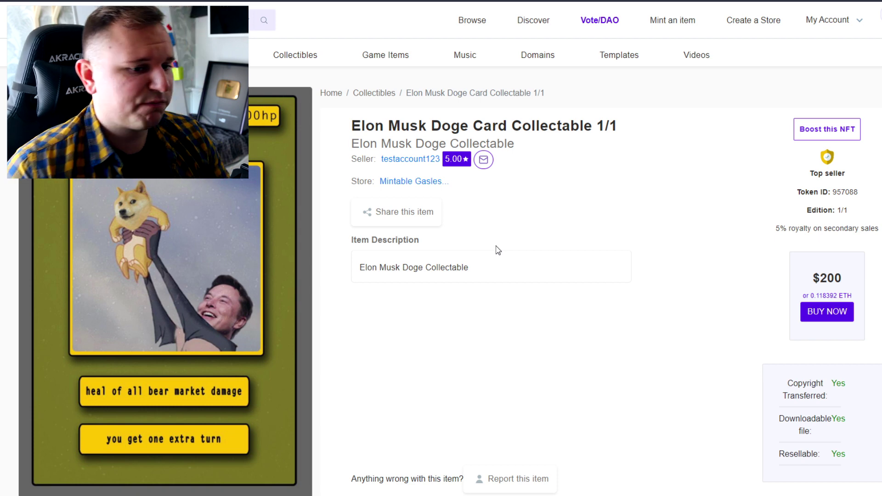
Review the item page's $200 price, Token ID 957088 and 5% secondary-sale royalty.
{"action": "scroll", "coordinate": [494, 253], "scroll_direction": "down", "scroll_amount": 8}
{"action": "scroll", "coordinate": [529, 257], "scroll_direction": "up", "scroll_amount": 5}
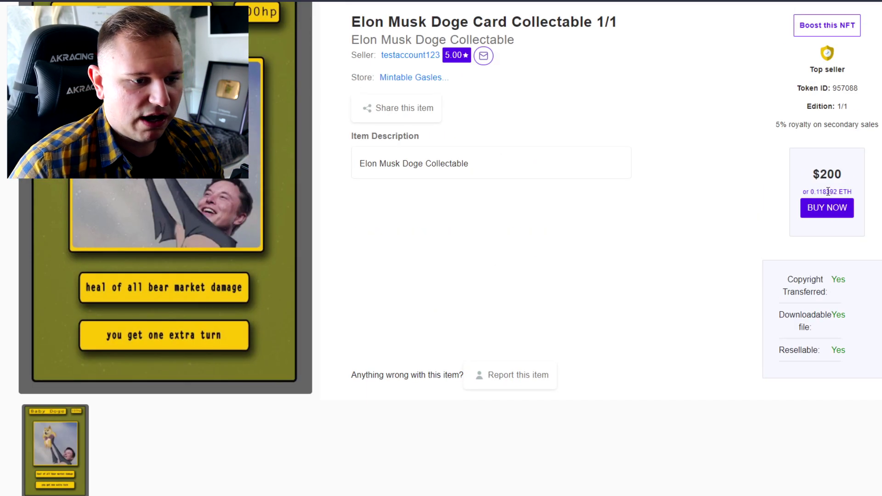
{"action": "scroll", "coordinate": [826, 209], "scroll_direction": "up", "scroll_amount": 2}
{"action": "triple_click", "coordinate": [813, 228]}
{"action": "left_click", "coordinate": [701, 319]}
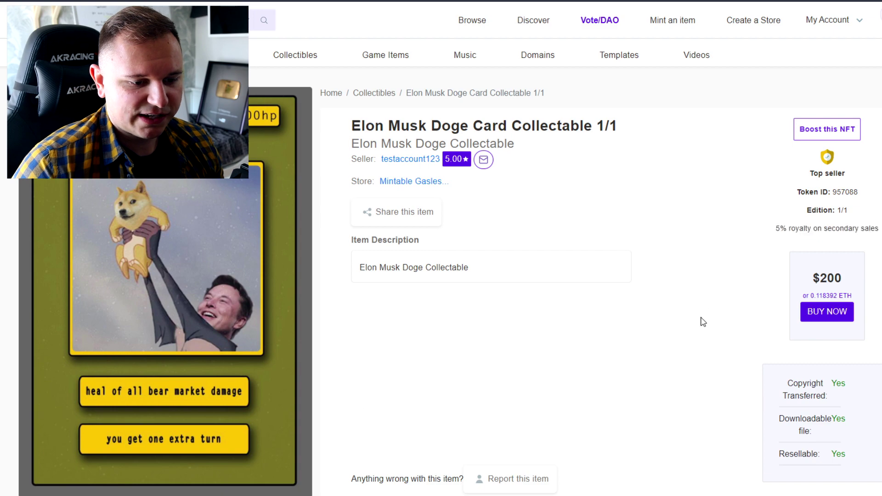